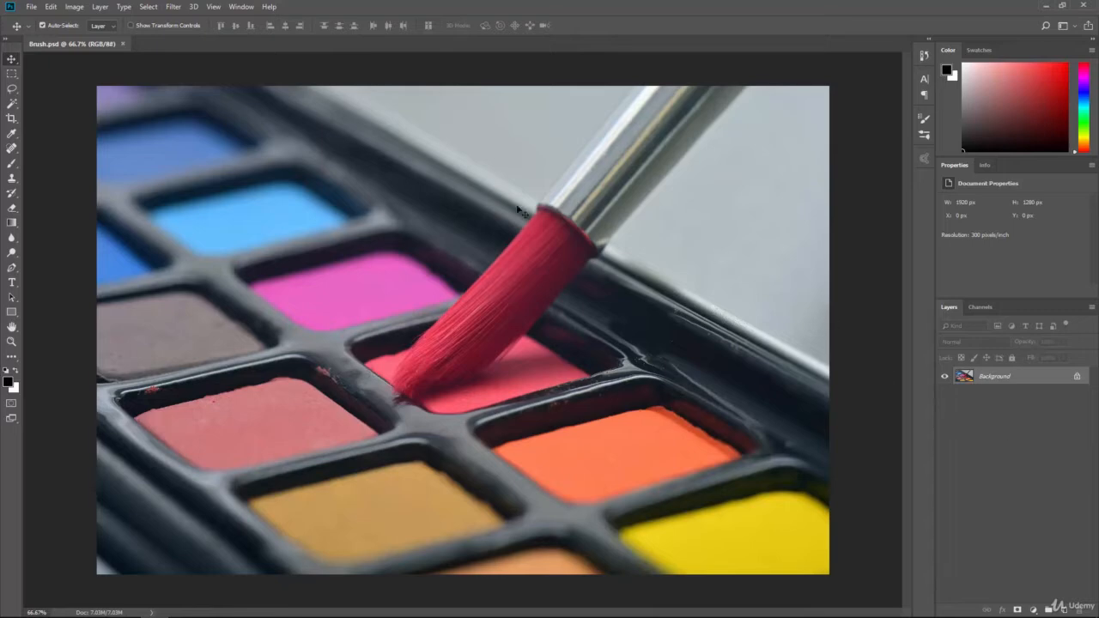
# Start a Hue/Saturation adjustment on the Background layer and move its dialog off the brush in the image
pyautogui.click(75, 8)
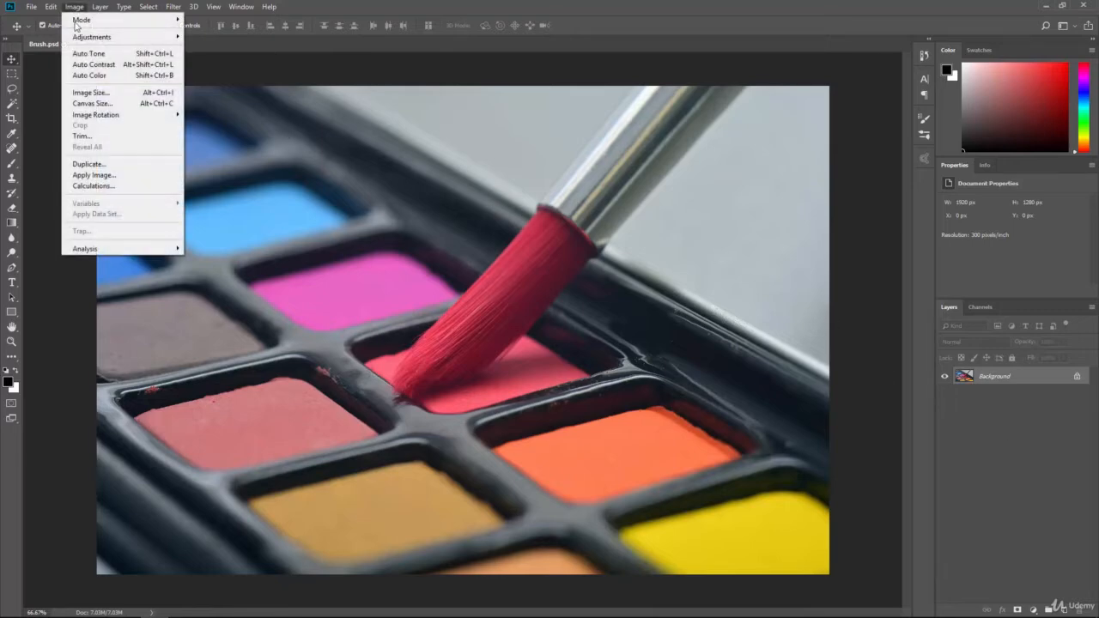
pyautogui.moveTo(81, 39)
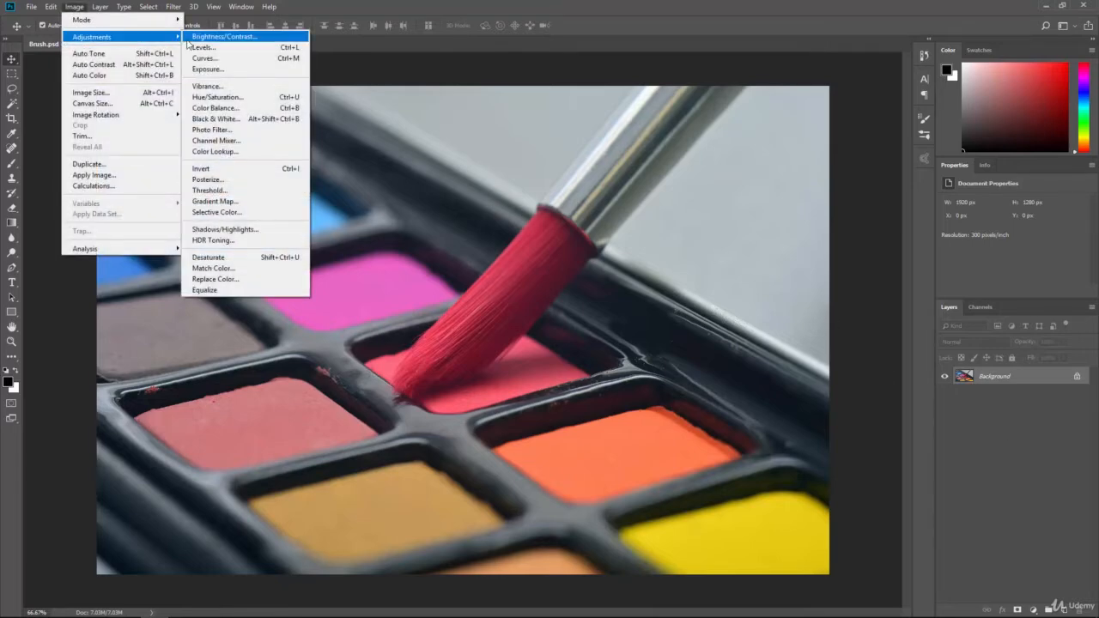
pyautogui.click(272, 100)
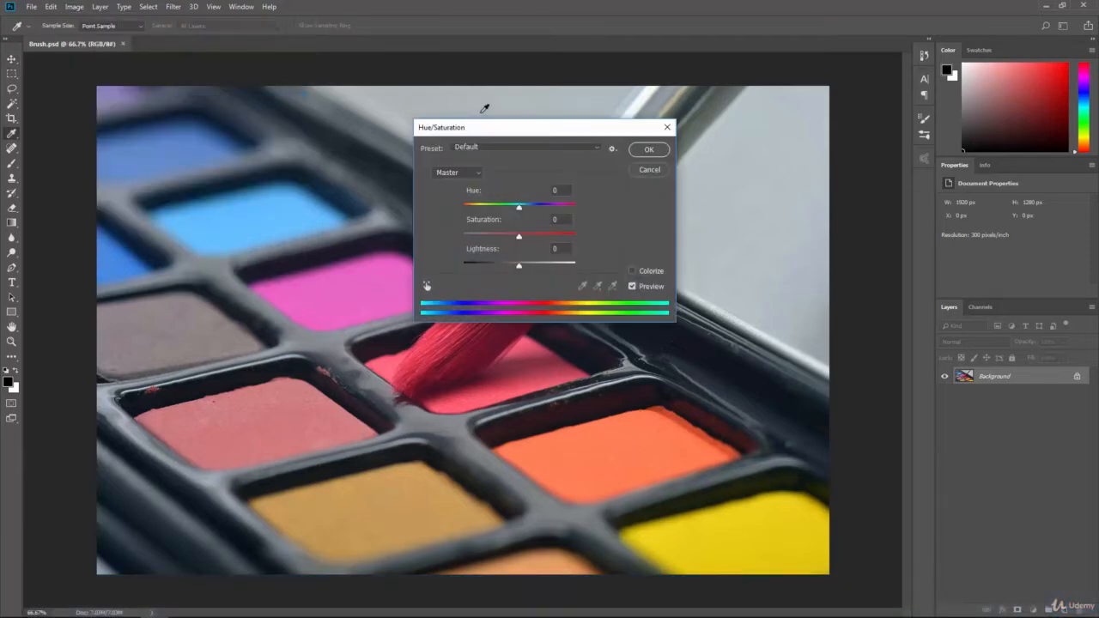
pyautogui.moveTo(485, 128); pyautogui.dragTo(705, 63)
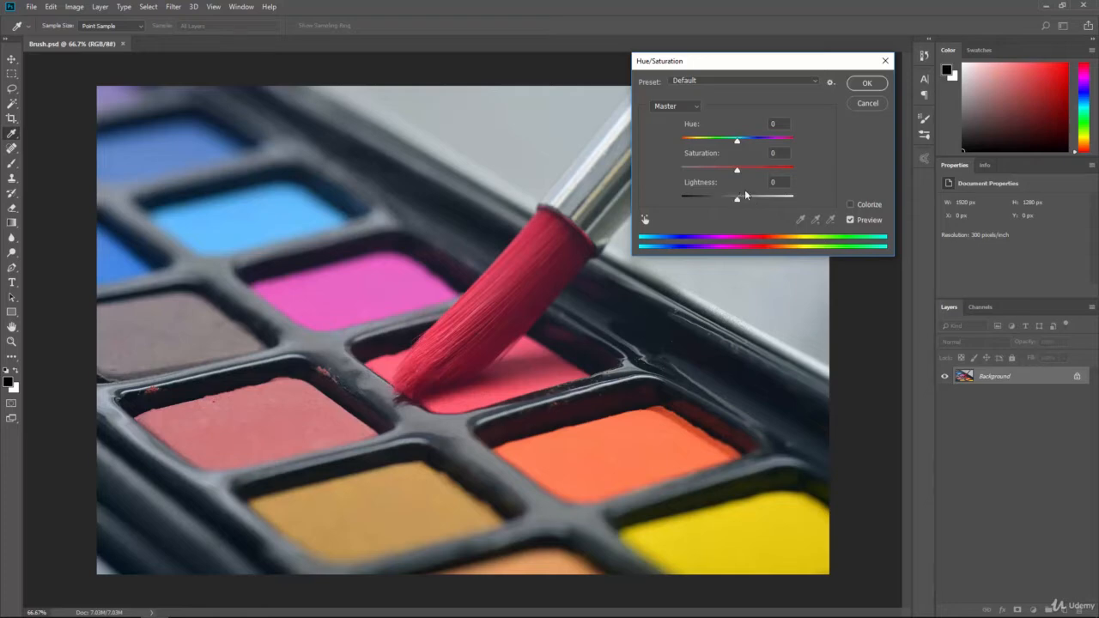
# Try the Old Style, Red Boost, Sepia, Strong Saturation and Yellow Boost presets on the image
pyautogui.click(678, 82)
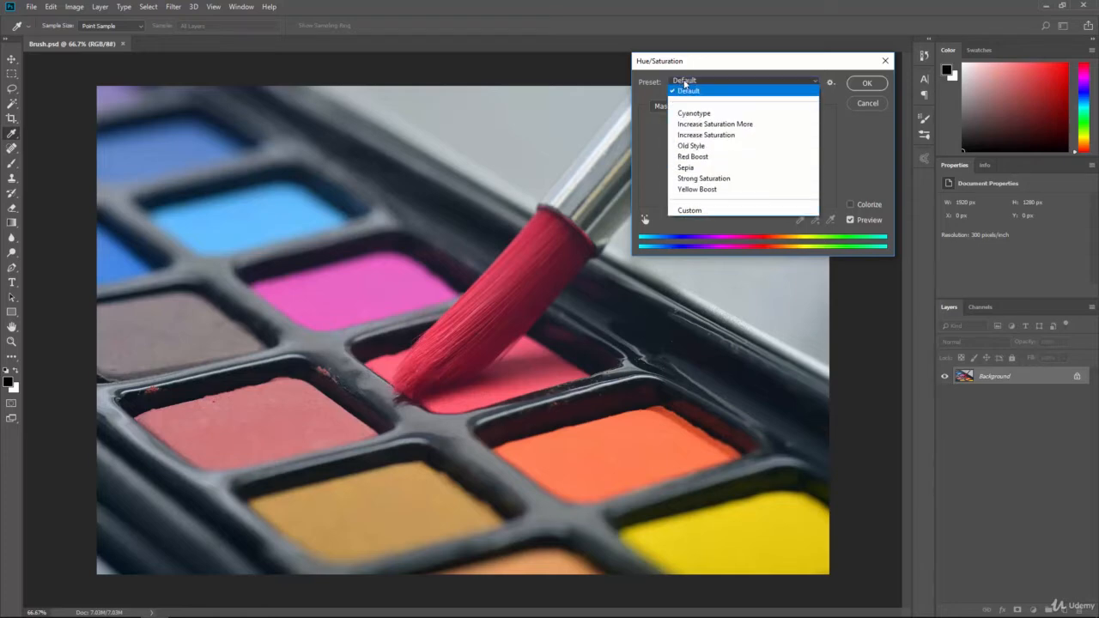
pyautogui.click(706, 145)
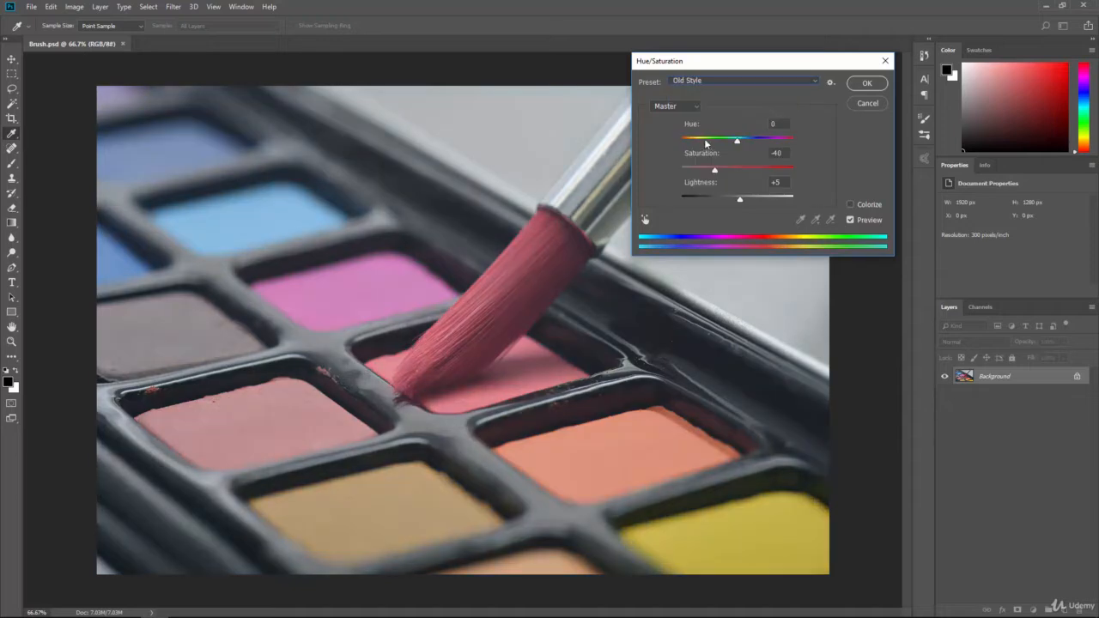
pyautogui.click(698, 82)
pyautogui.click(697, 157)
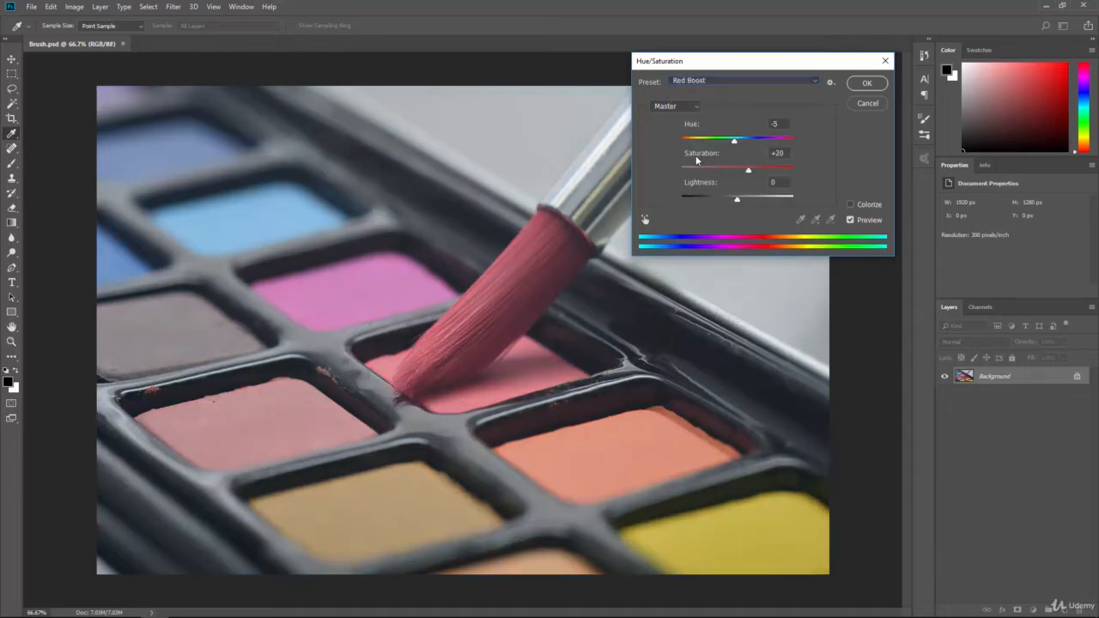
pyautogui.click(696, 82)
pyautogui.click(697, 168)
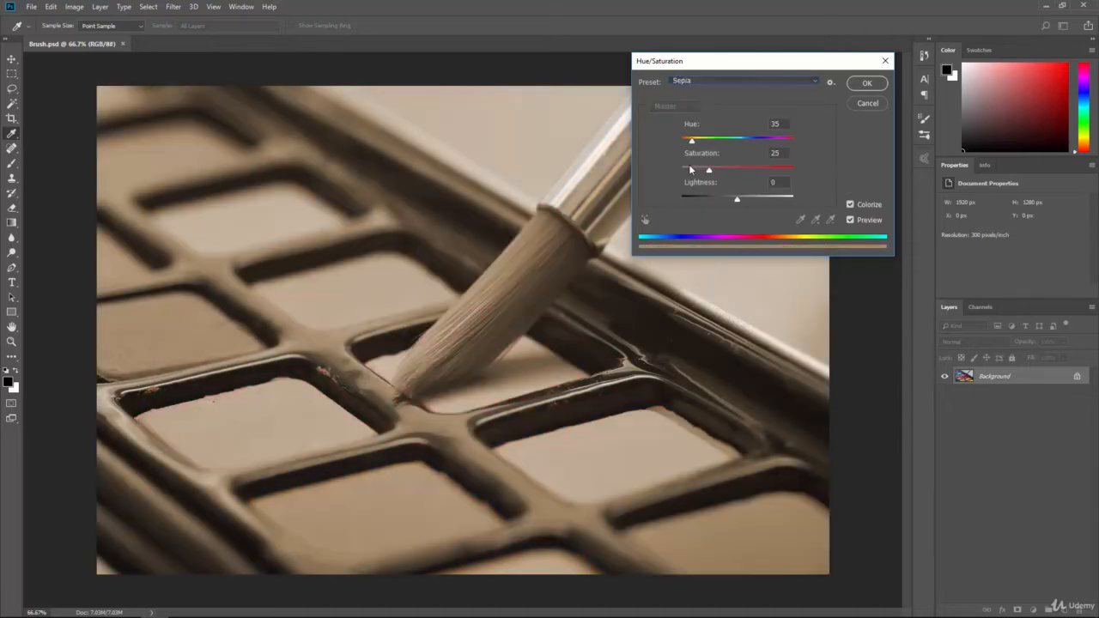
pyautogui.click(697, 79)
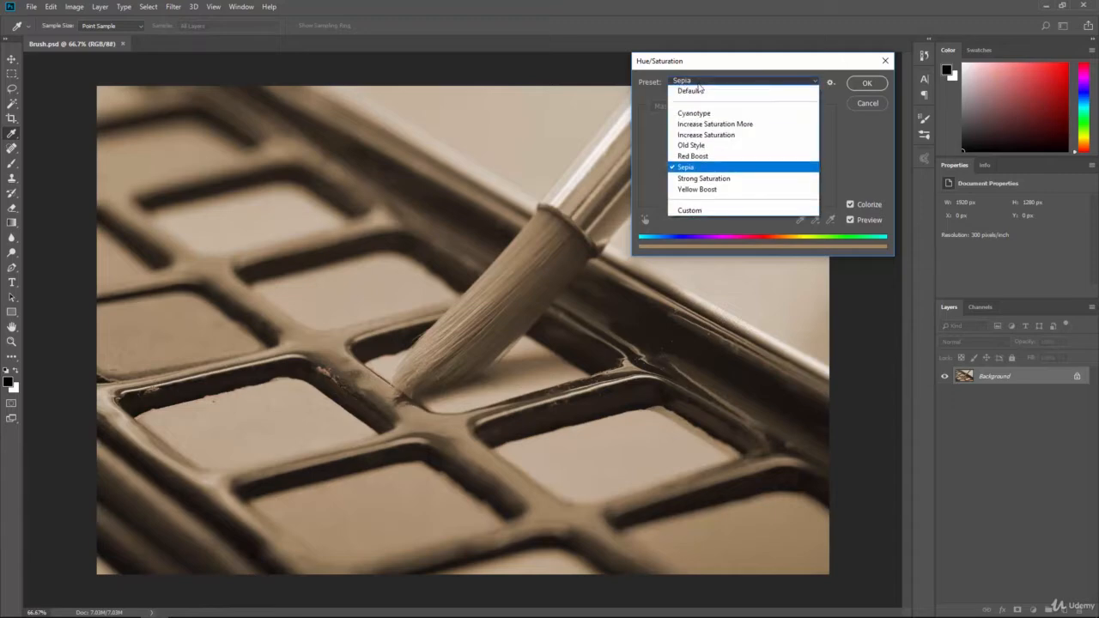
pyautogui.click(700, 177)
pyautogui.click(697, 80)
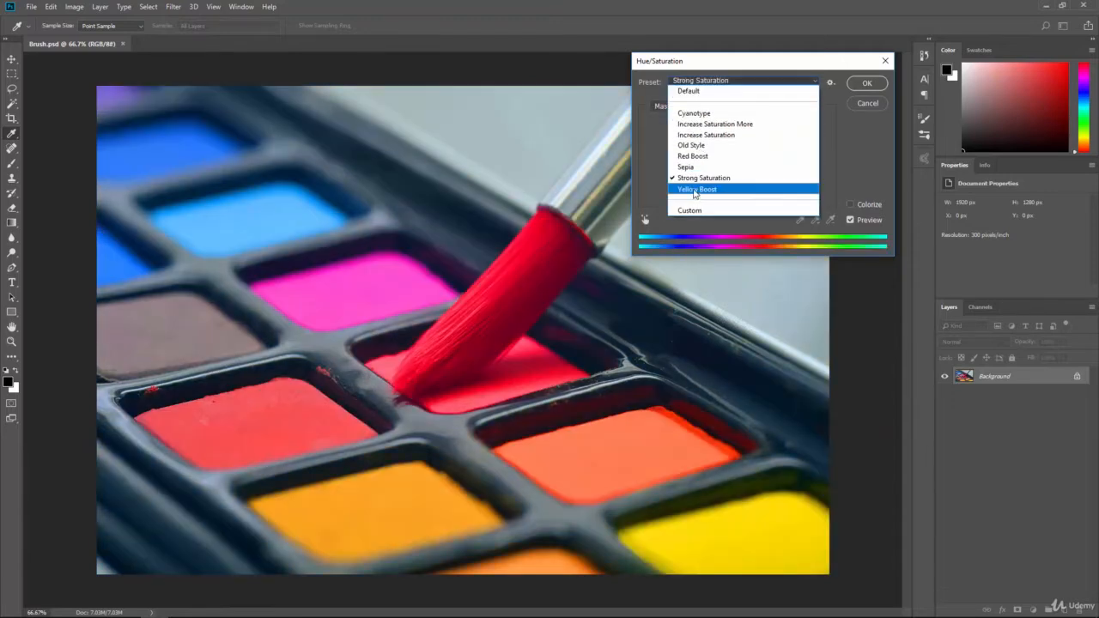
pyautogui.click(696, 189)
# Try the Sepia and Red Boost presets again and return the adjustment to the Default preset
pyautogui.click(694, 80)
pyautogui.click(692, 167)
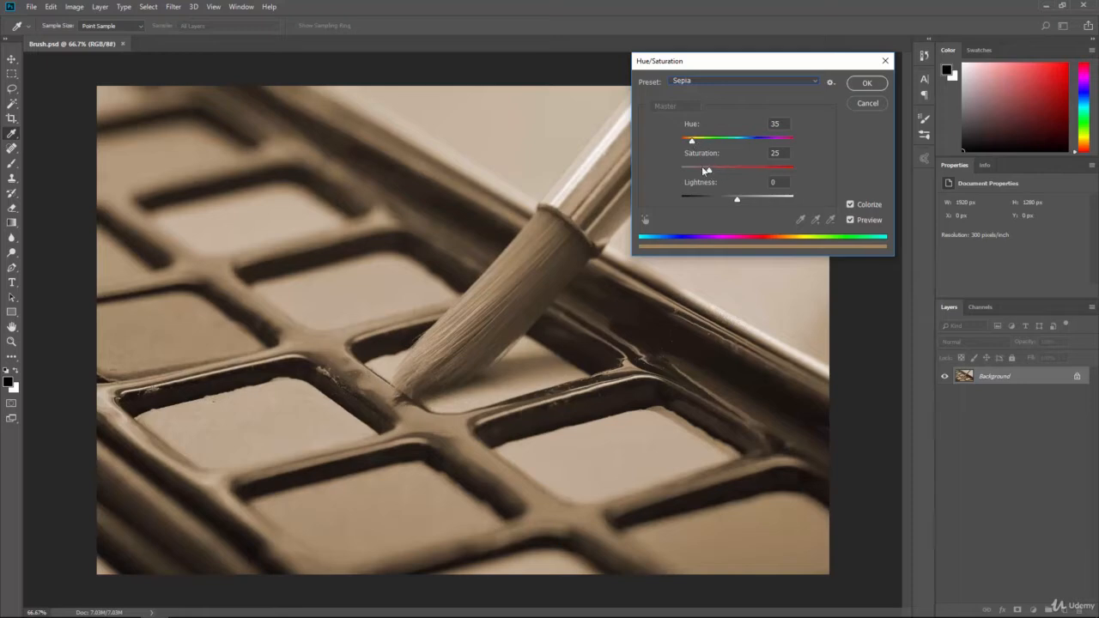
pyautogui.click(713, 81)
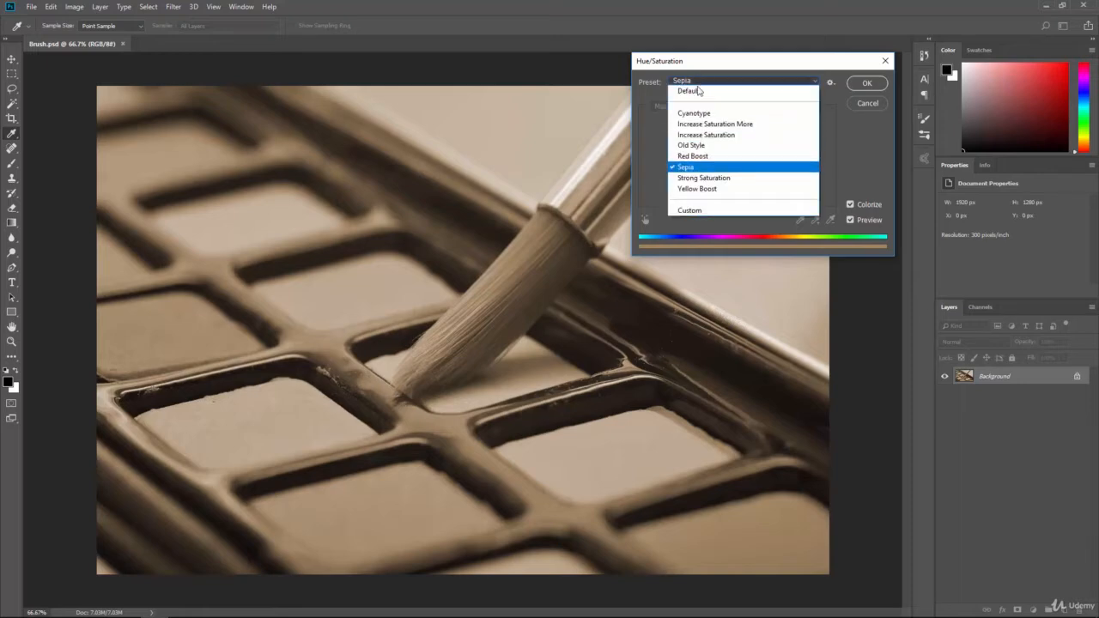
pyautogui.click(702, 153)
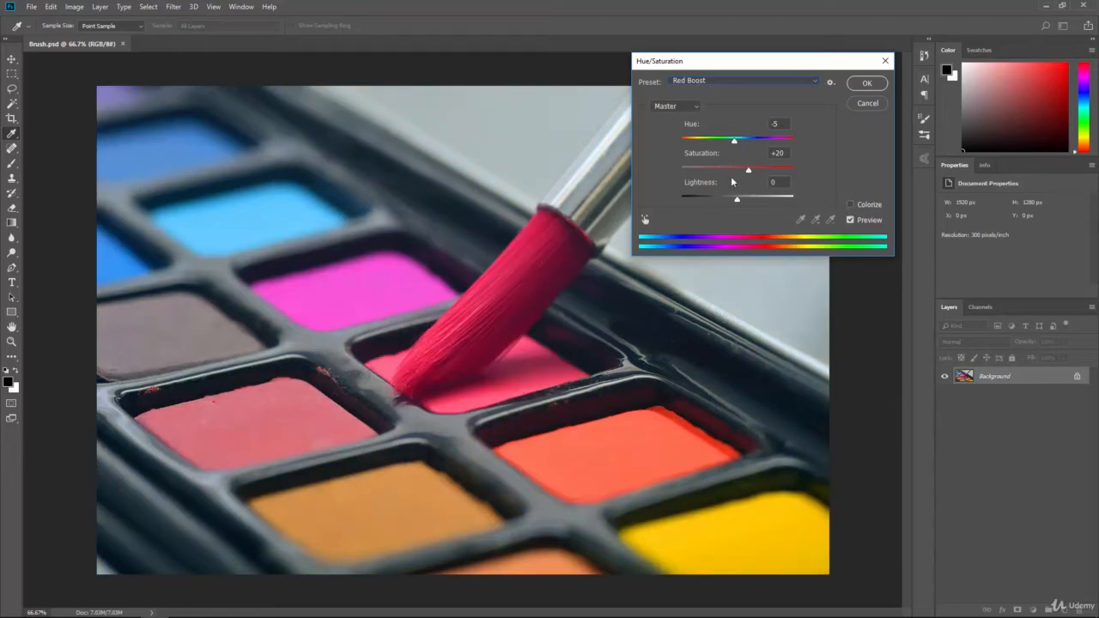
pyautogui.click(709, 80)
pyautogui.click(709, 90)
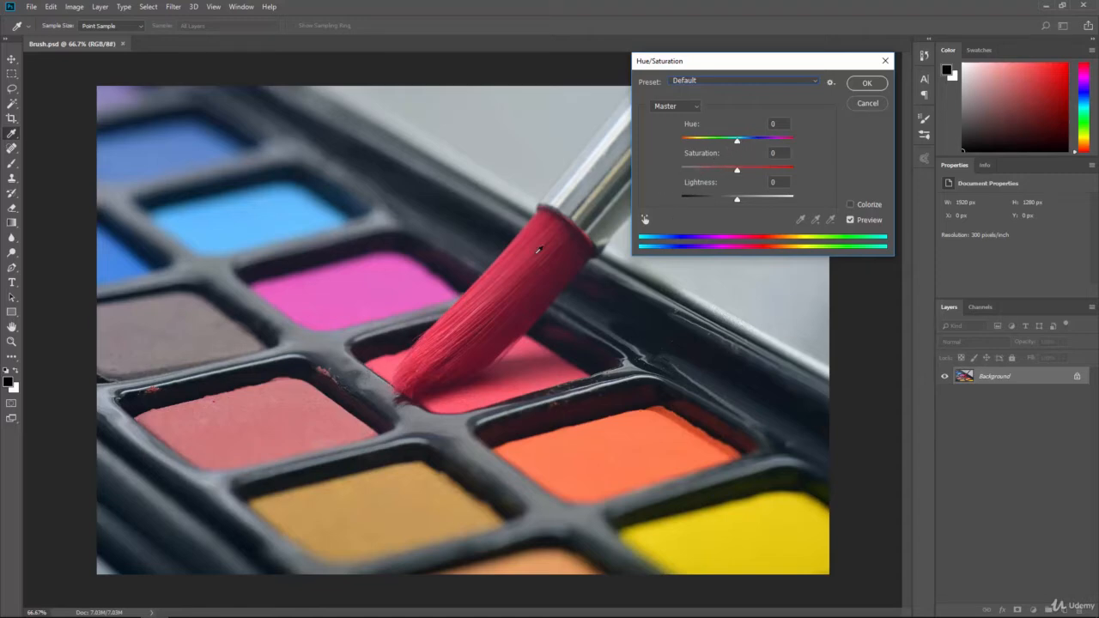
# Try shifting the Master hue to about +43, and return the hue and saturation to 0
pyautogui.click(737, 143)
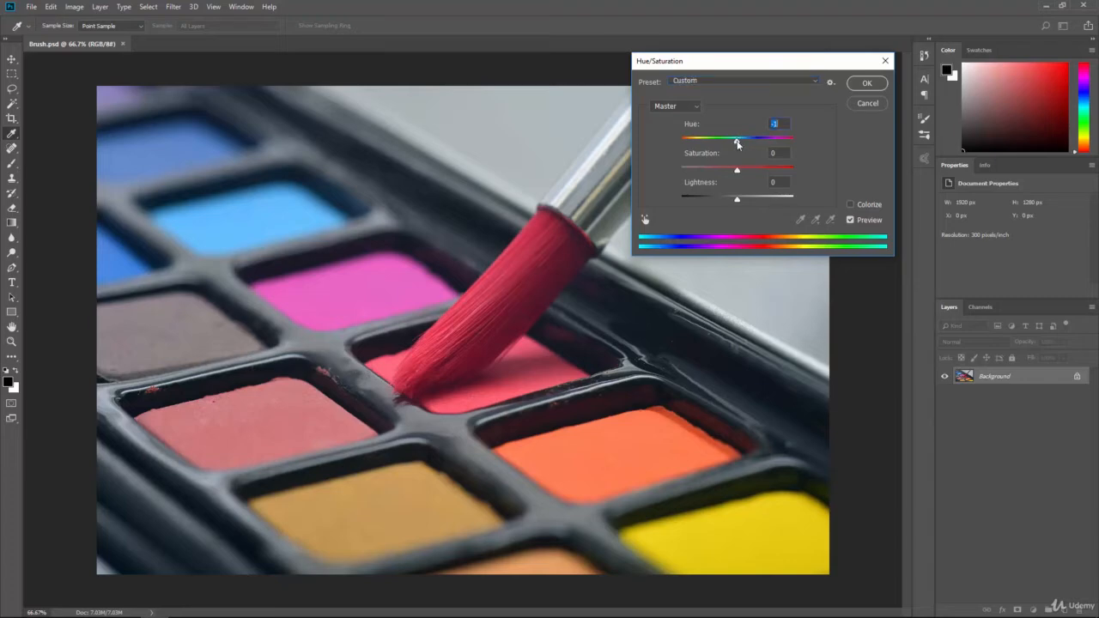
pyautogui.moveTo(738, 143); pyautogui.dragTo(759, 143)
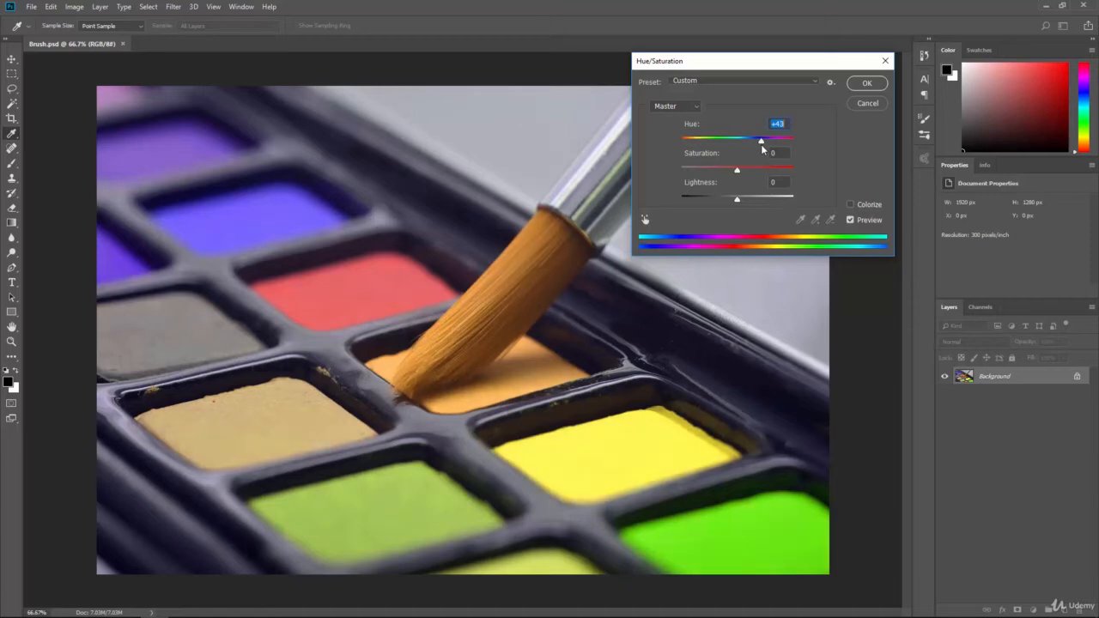
pyautogui.moveTo(761, 144)
pyautogui.mouseDown()
pyautogui.moveTo(793, 150)
pyautogui.moveTo(686, 142)
pyautogui.moveTo(737, 148)
pyautogui.mouseUp()
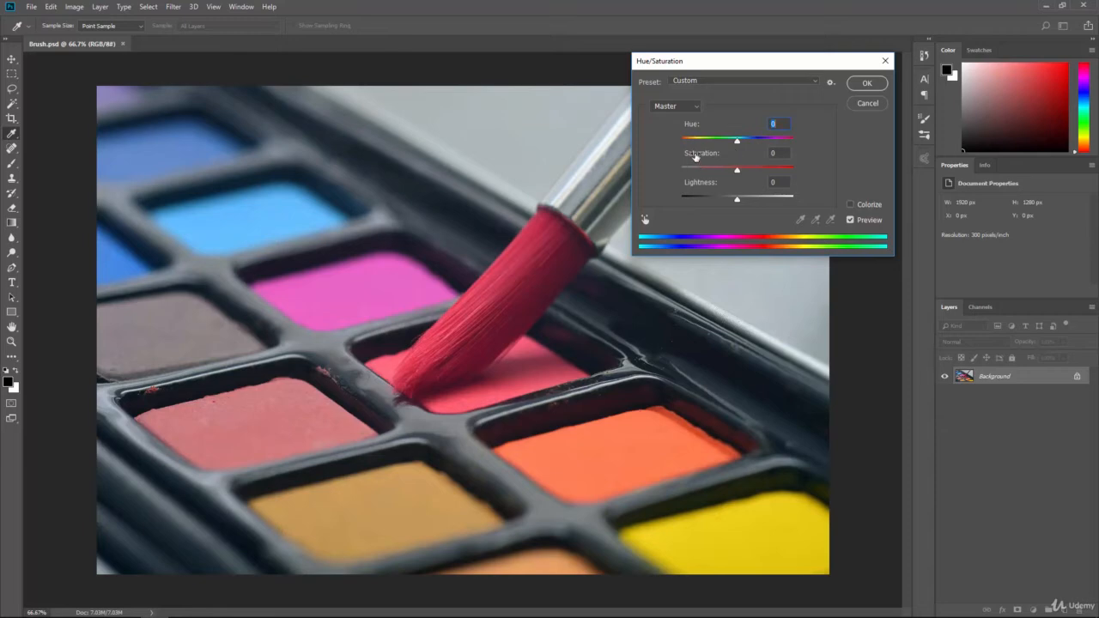
pyautogui.moveTo(737, 172)
pyautogui.mouseDown()
pyautogui.moveTo(800, 174)
pyautogui.moveTo(680, 170)
pyautogui.moveTo(735, 177)
pyautogui.moveTo(743, 199)
pyautogui.moveTo(781, 202)
pyautogui.moveTo(697, 199)
pyautogui.moveTo(736, 204)
pyautogui.moveTo(738, 173)
pyautogui.mouseUp()
# Try adjusting only the Reds range, reset its hue to 0, and return to the Master range
pyautogui.click(676, 106)
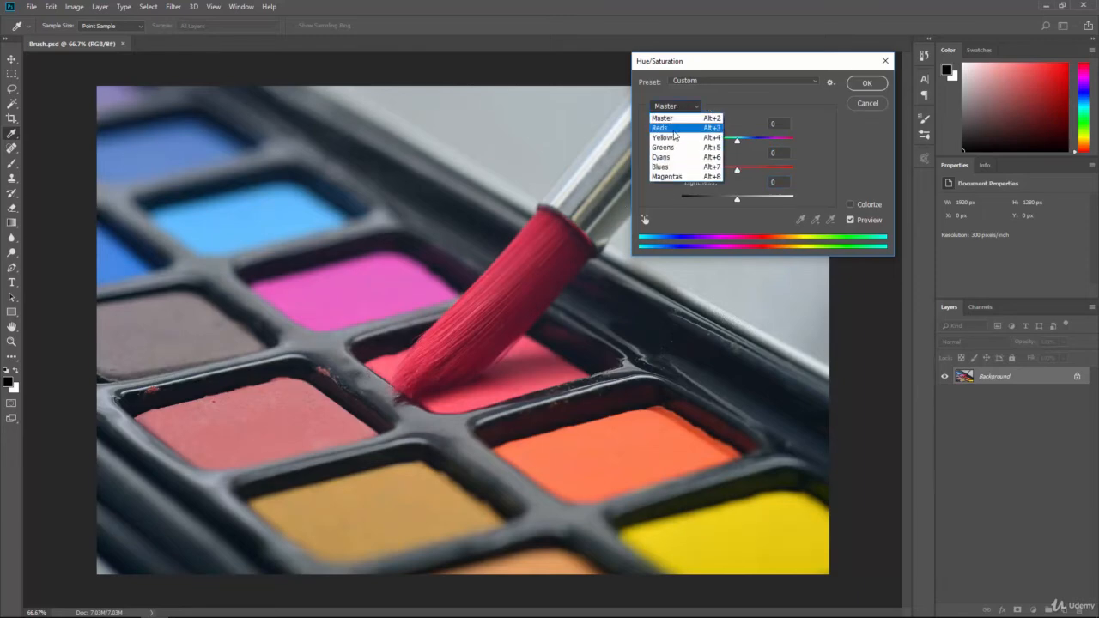
pyautogui.click(671, 128)
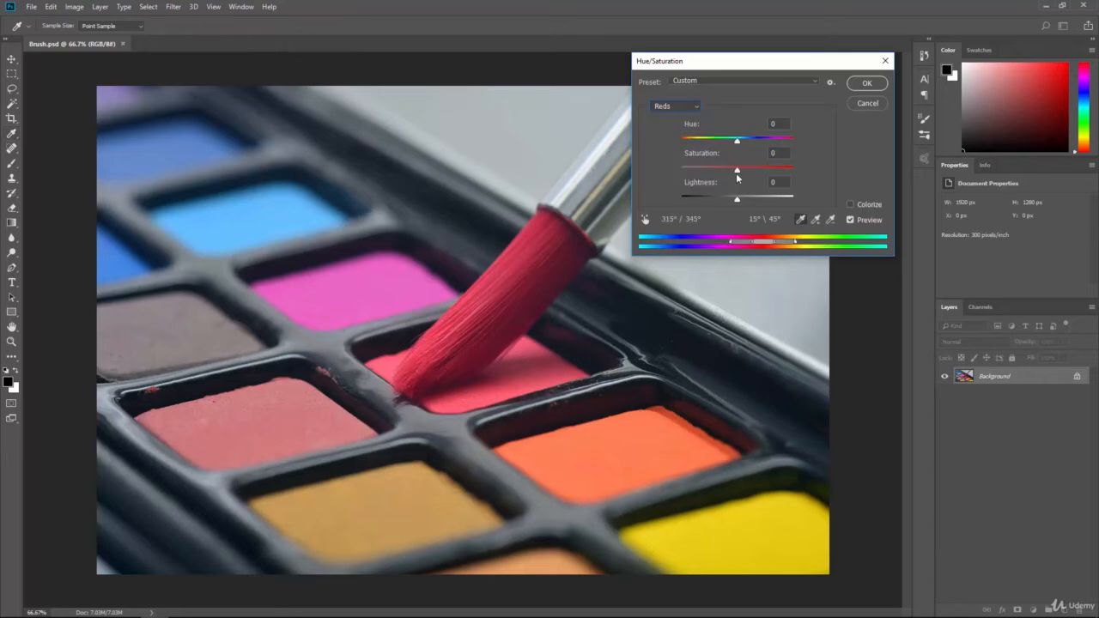
pyautogui.moveTo(737, 171)
pyautogui.mouseDown()
pyautogui.moveTo(800, 177)
pyautogui.moveTo(664, 167)
pyautogui.moveTo(668, 177)
pyautogui.moveTo(737, 183)
pyautogui.moveTo(754, 200)
pyautogui.moveTo(800, 202)
pyautogui.moveTo(668, 199)
pyautogui.moveTo(736, 205)
pyautogui.moveTo(737, 144)
pyautogui.moveTo(782, 151)
pyautogui.moveTo(694, 145)
pyautogui.moveTo(734, 157)
pyautogui.mouseUp()
pyautogui.write('0')
pyautogui.click(674, 107)
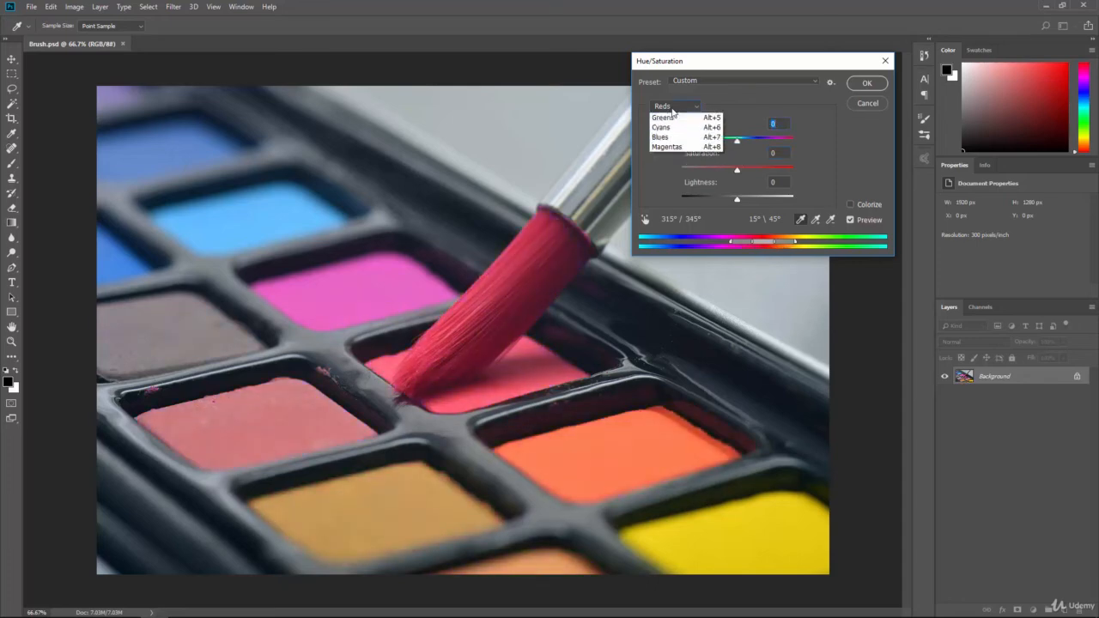
pyautogui.click(675, 118)
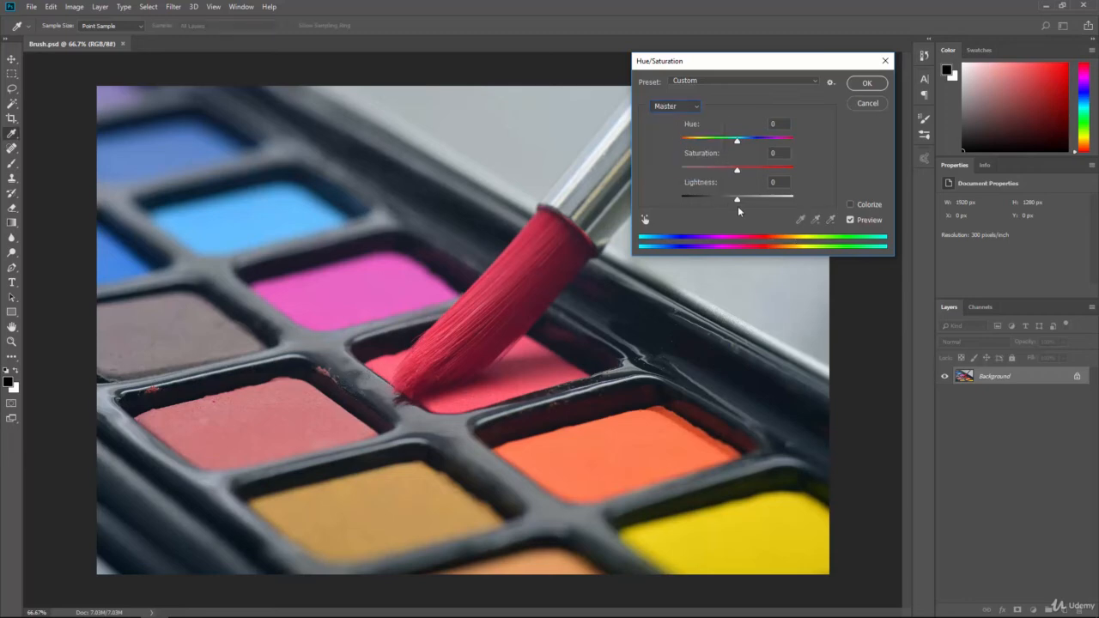
# Try colorizing the whole image with hue 246 and saturation 50, and turn Colorize back off
pyautogui.click(850, 204)
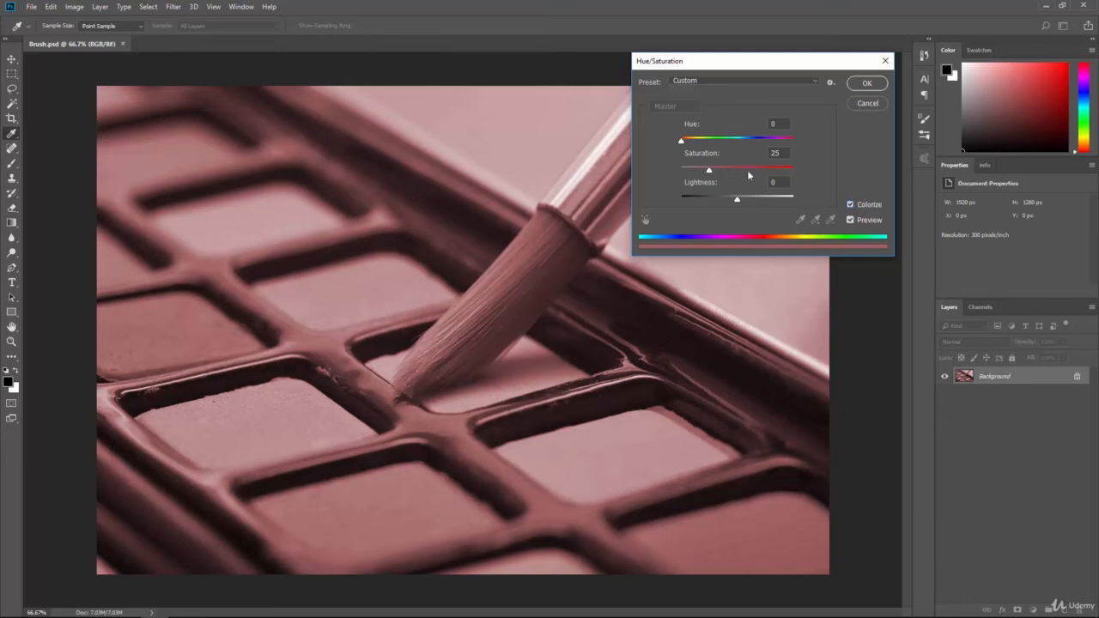
pyautogui.moveTo(709, 170); pyautogui.dragTo(737, 172)
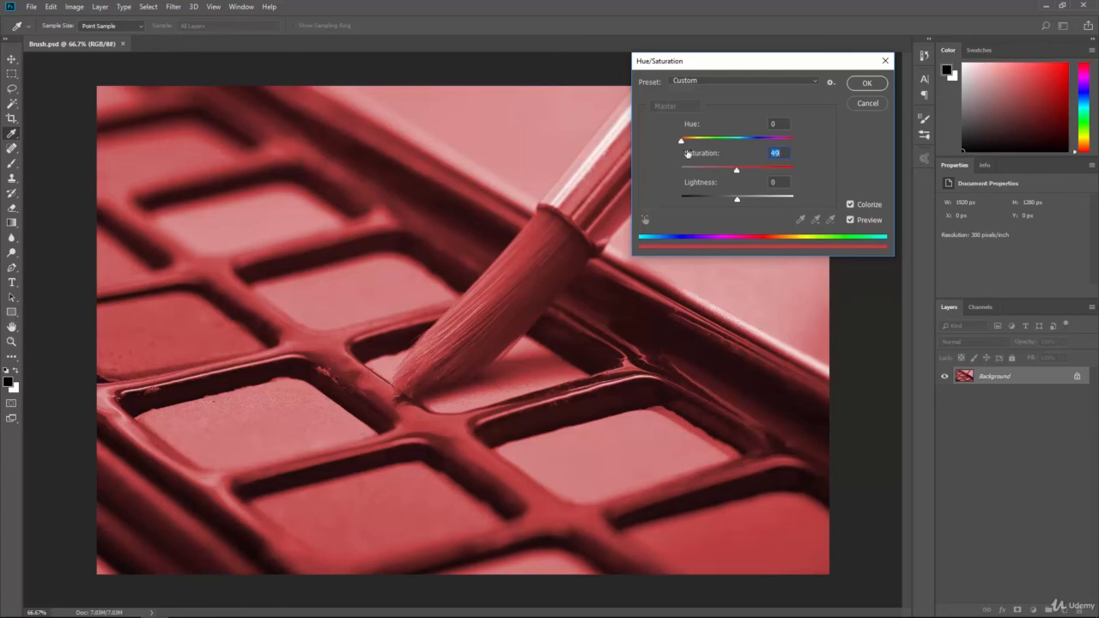
pyautogui.moveTo(680, 140); pyautogui.dragTo(737, 171)
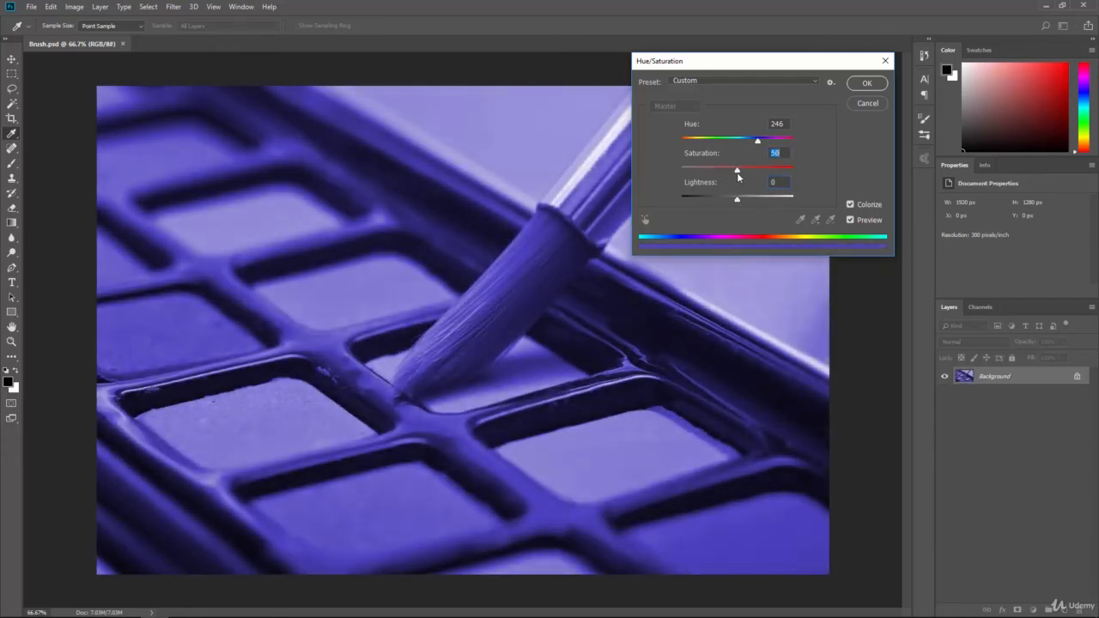
pyautogui.click(852, 204)
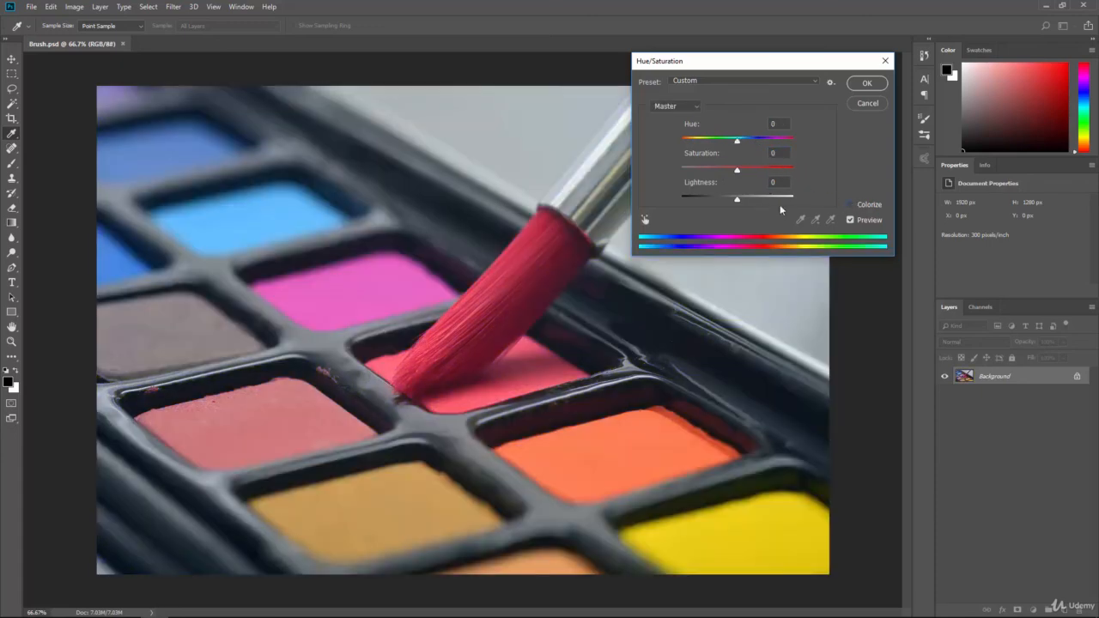